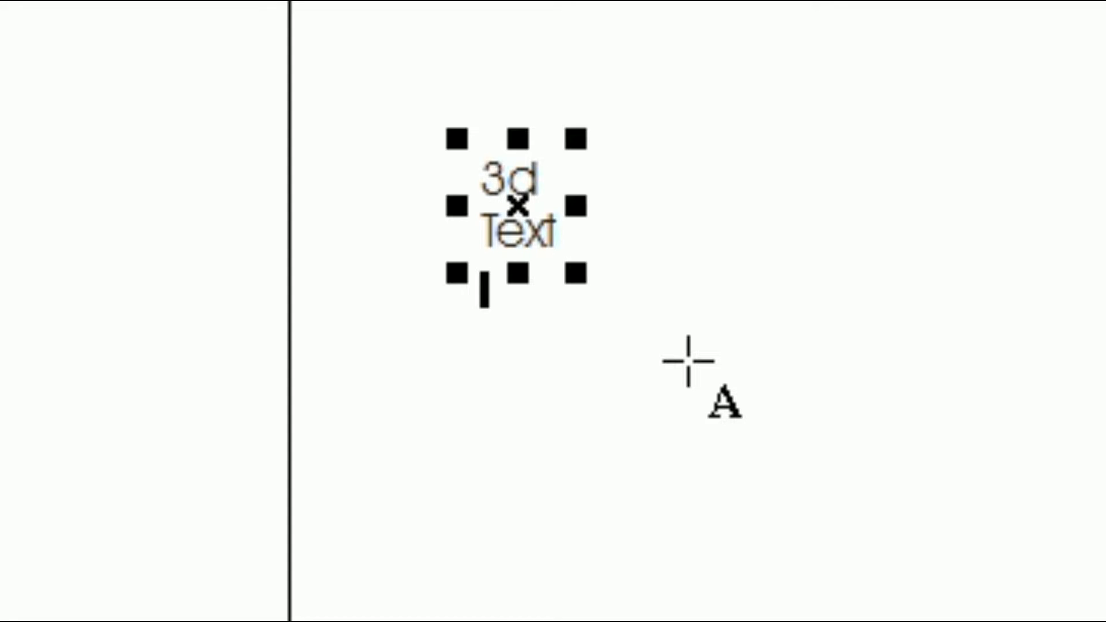
Step: Add "Effect" as the third line of the text and select the finished text object
{"action": "type", "text": "Effect"}
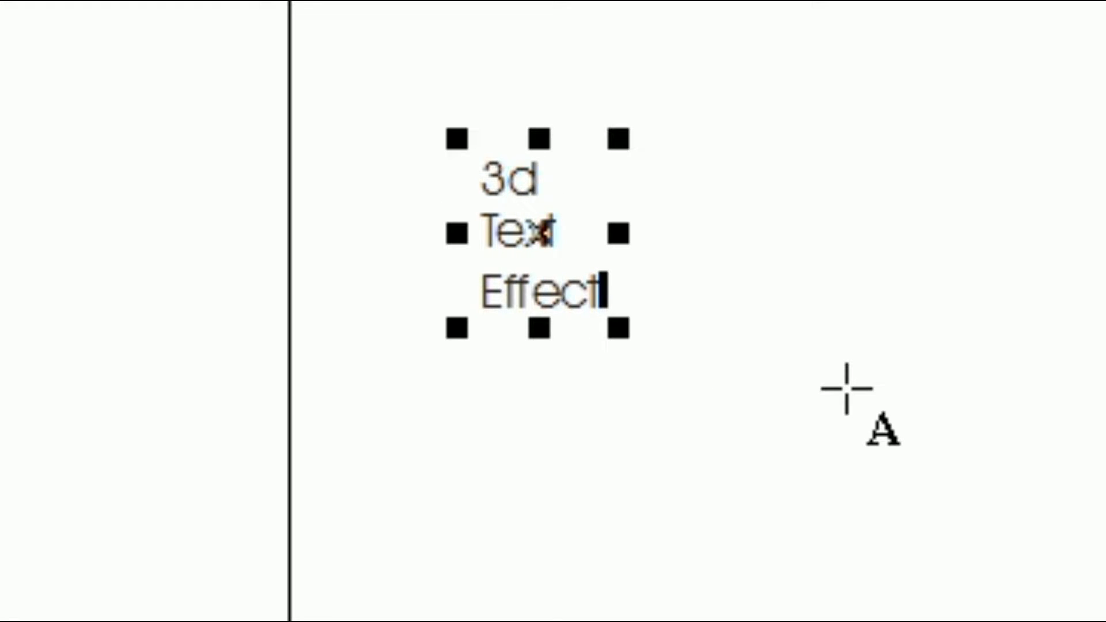
{"action": "left_click", "coordinate": [29, 99]}
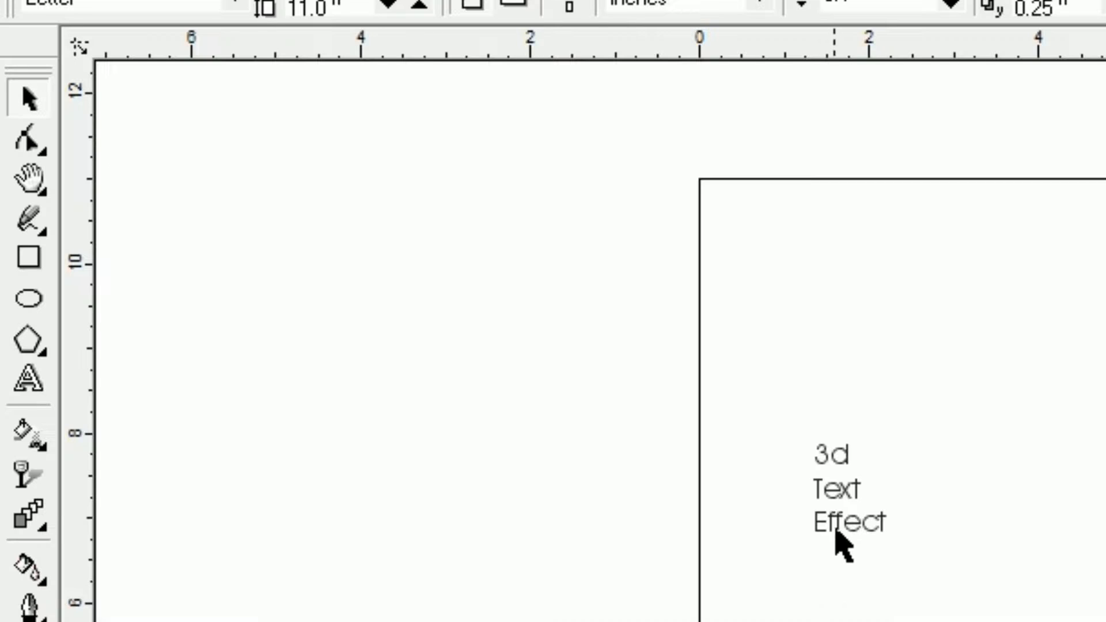
{"action": "left_click", "coordinate": [842, 526]}
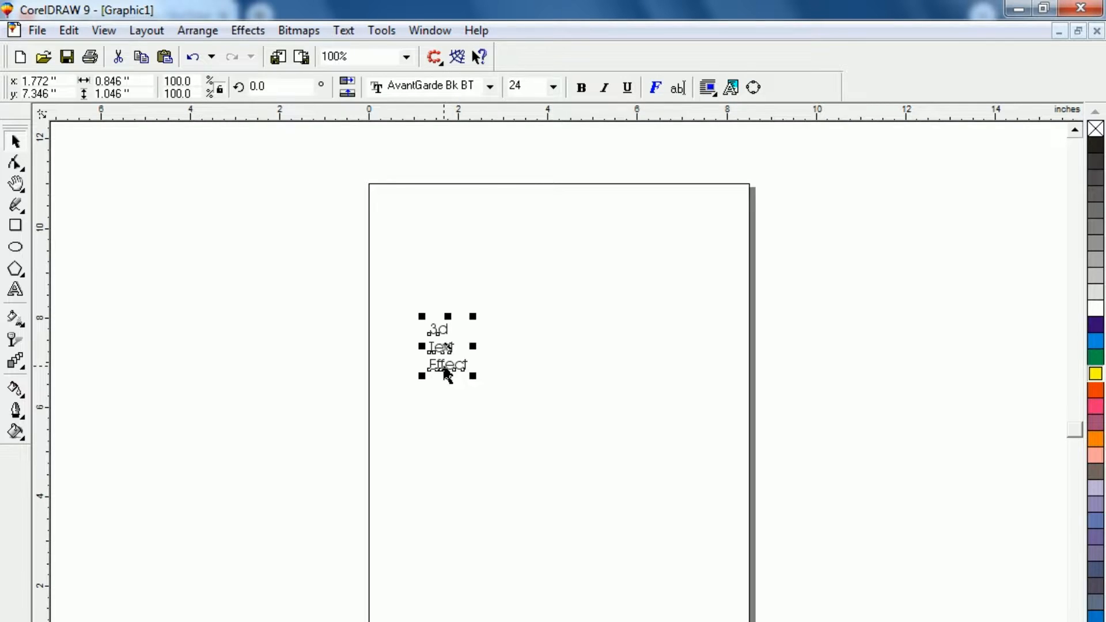
Step: Change the font of the selected "3d Text Effect" text to Arial Black
{"action": "key", "text": "shift+F2"}
{"action": "key", "text": "F3"}
{"action": "key", "text": "F3"}
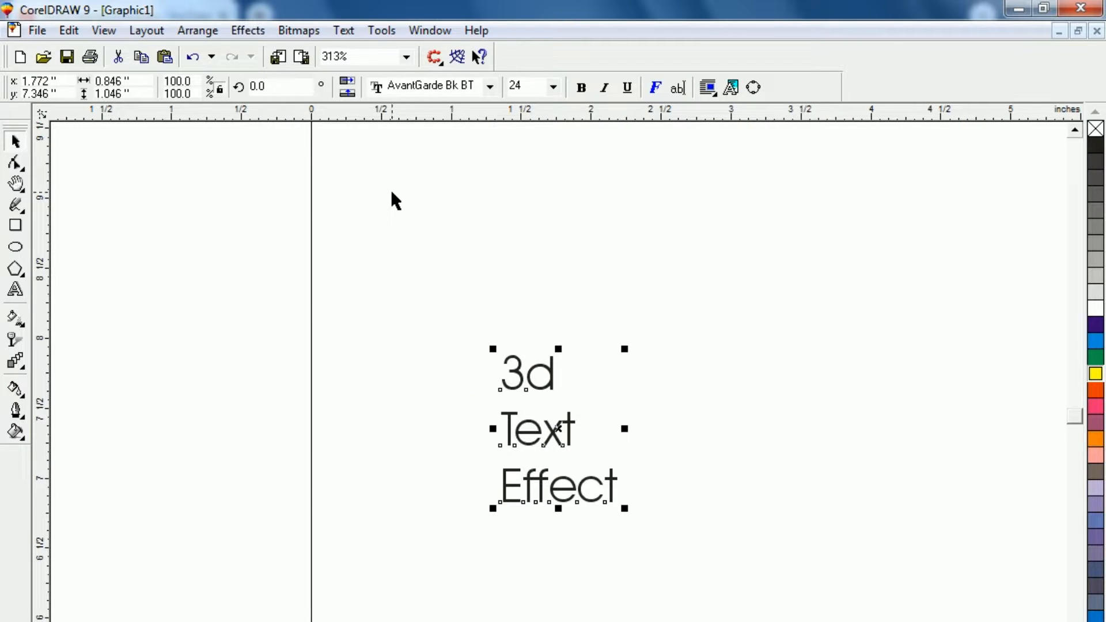
{"action": "left_click", "coordinate": [485, 92]}
{"action": "left_click", "coordinate": [485, 92]}
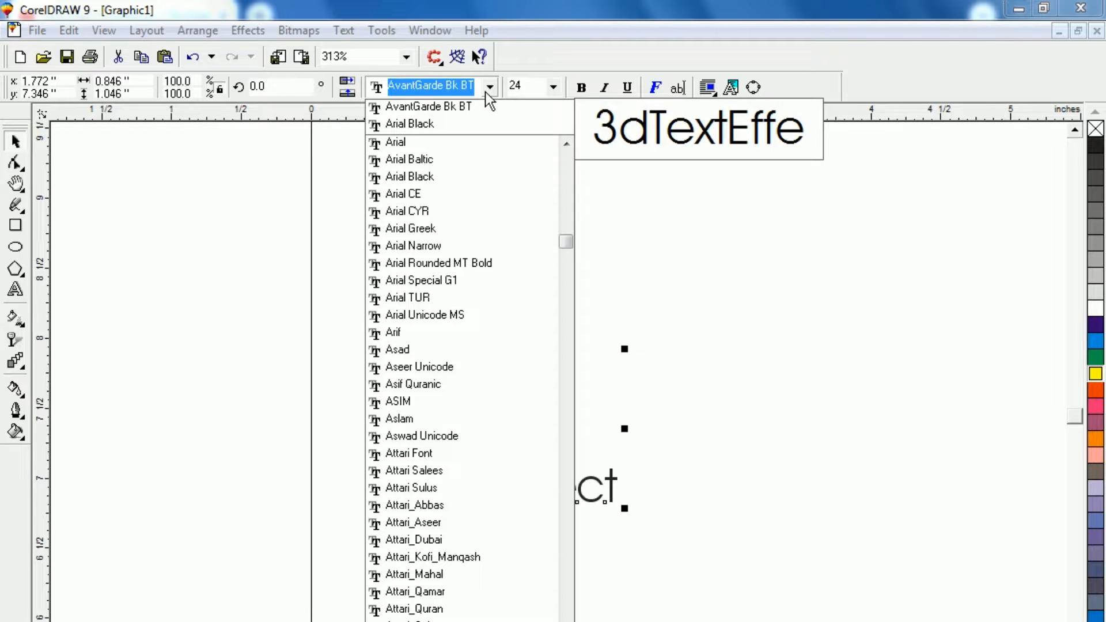
{"action": "left_click", "coordinate": [423, 126]}
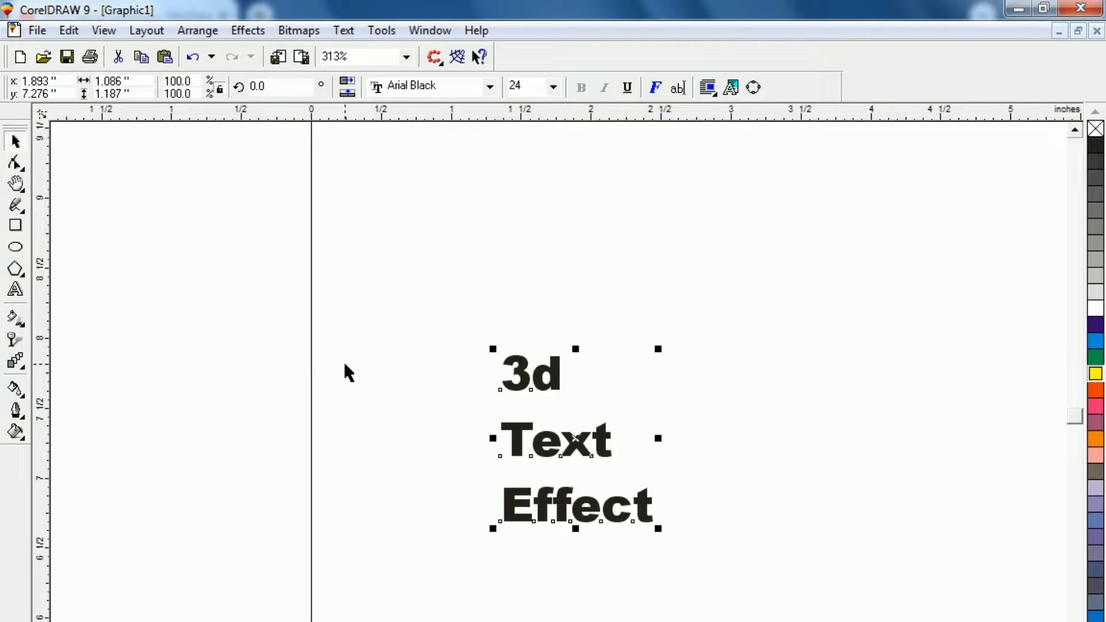
Step: Set the alignment of the three-line text to Center through the text formatting options
{"action": "left_click", "coordinate": [463, 349]}
{"action": "left_click_drag", "start_coordinate": [447, 311], "coordinate": [728, 579]}
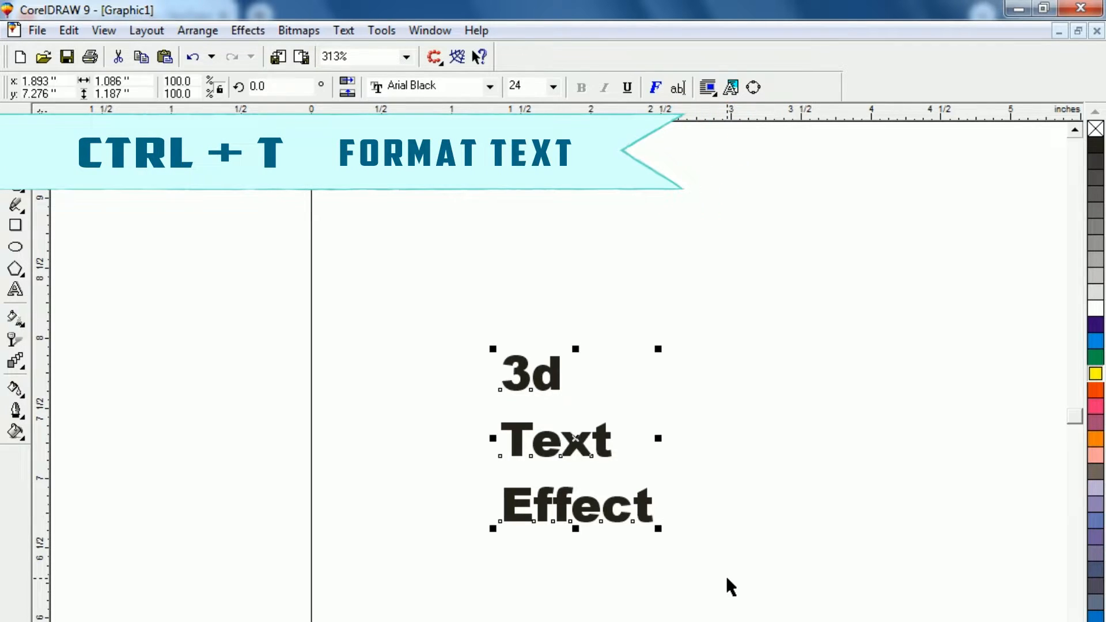
{"action": "key", "text": "ctrl+t"}
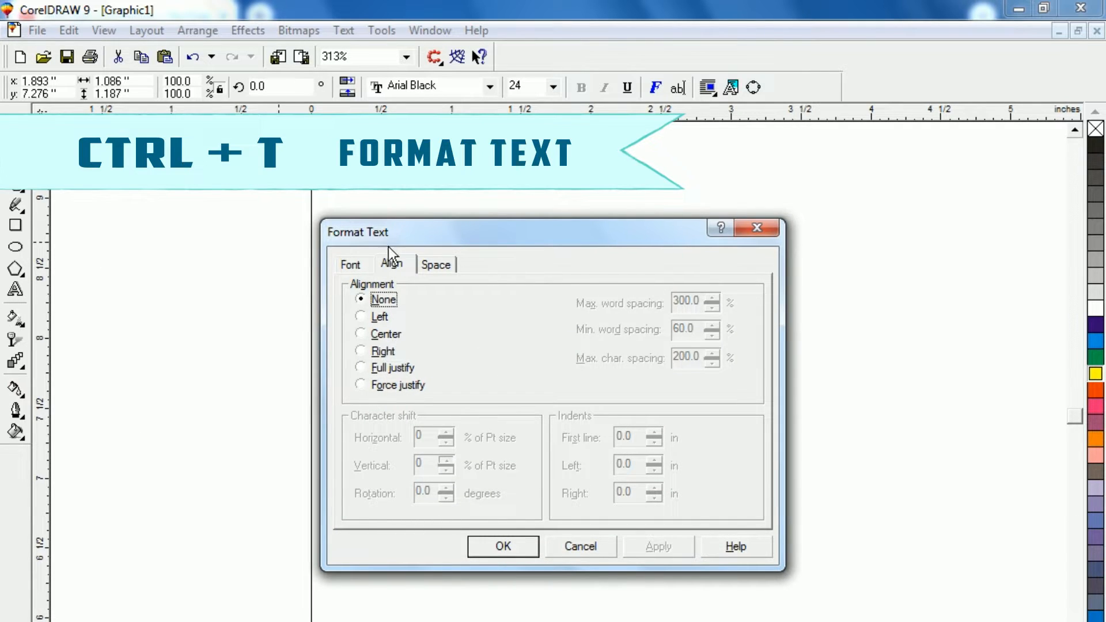
{"action": "left_click", "coordinate": [362, 336]}
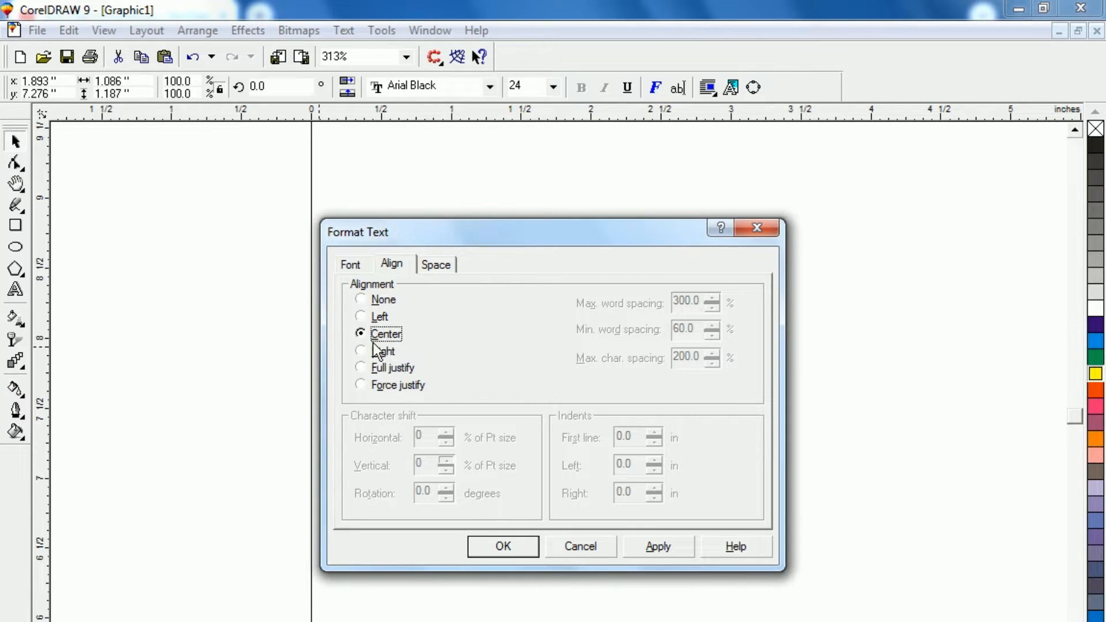
{"action": "left_click", "coordinate": [495, 547]}
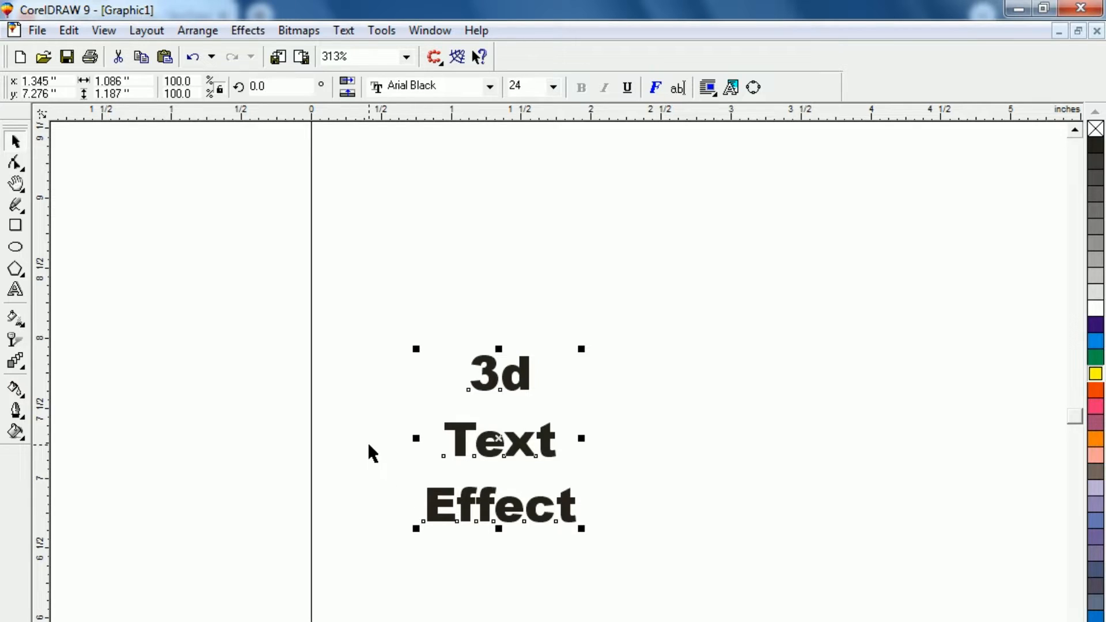
Step: Break the text apart into separate lines and nudge "3d" down 0.2 inches toward "Text"
{"action": "key", "text": "ctrl+k"}
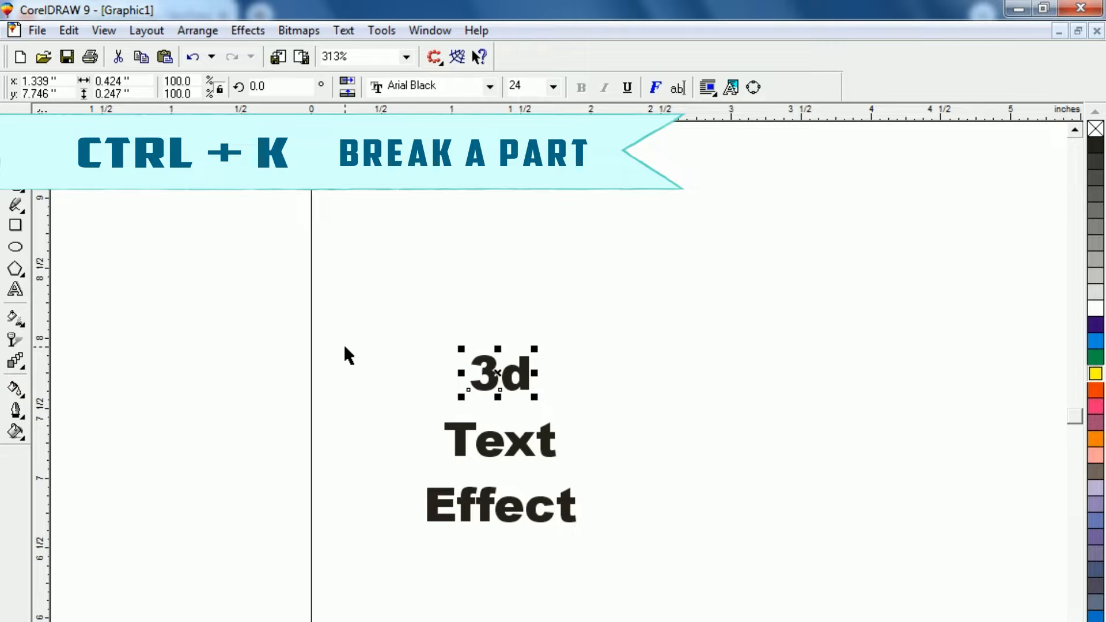
{"action": "key", "text": "Down"}
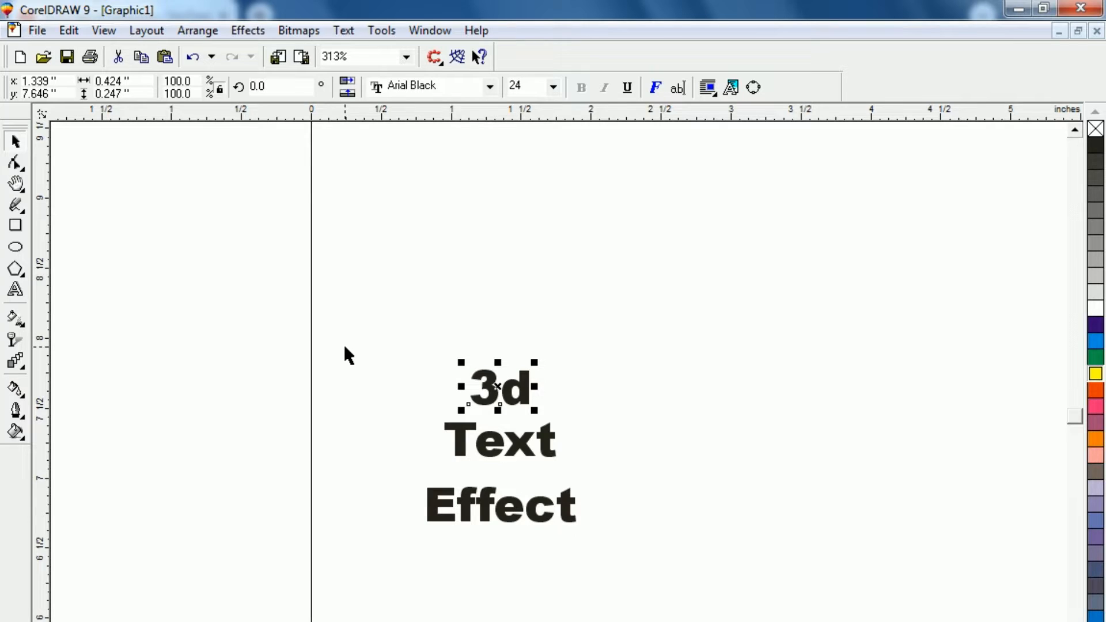
{"action": "key", "text": "Down"}
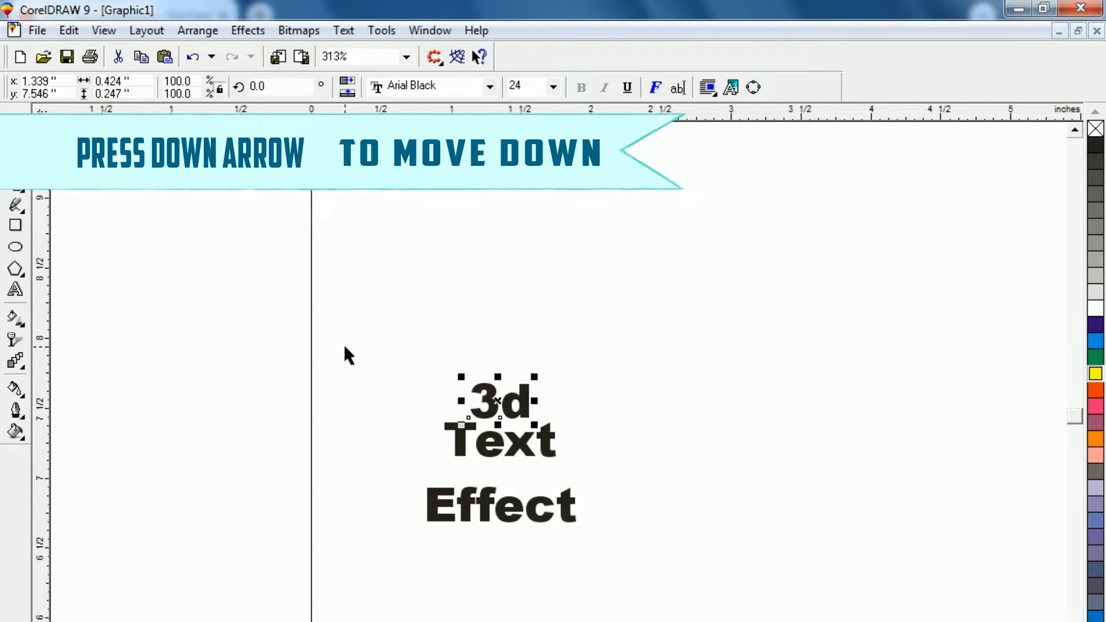
Step: Select the "3d" and "Text" lines together and nudge them down 0.2 inches toward "Effect"
{"action": "left_click", "coordinate": [402, 349]}
{"action": "left_click_drag", "start_coordinate": [372, 314], "coordinate": [605, 473]}
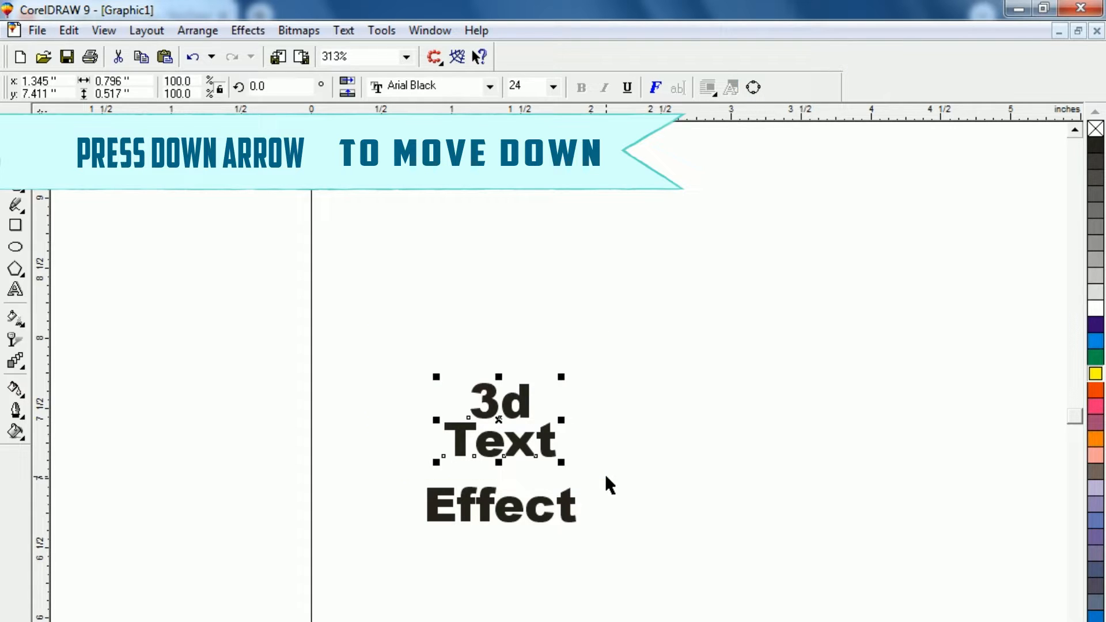
{"action": "key", "text": "Down"}
{"action": "key", "text": "Down"}
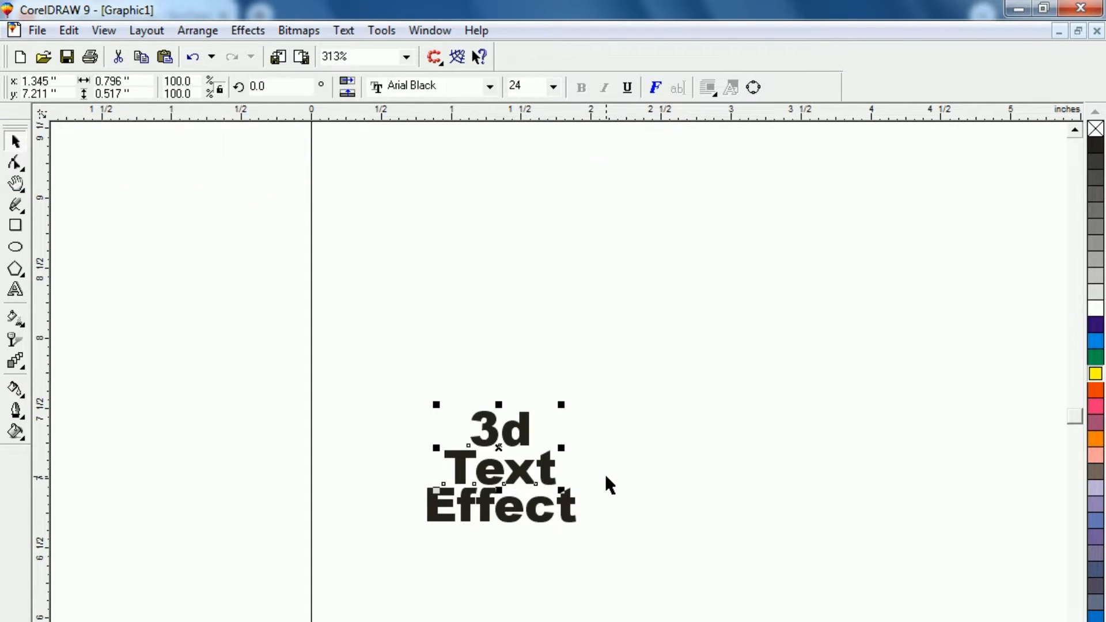
Step: Select all three text lines and group them into one object
{"action": "left_click", "coordinate": [446, 534]}
{"action": "left_click_drag", "start_coordinate": [331, 351], "coordinate": [721, 619]}
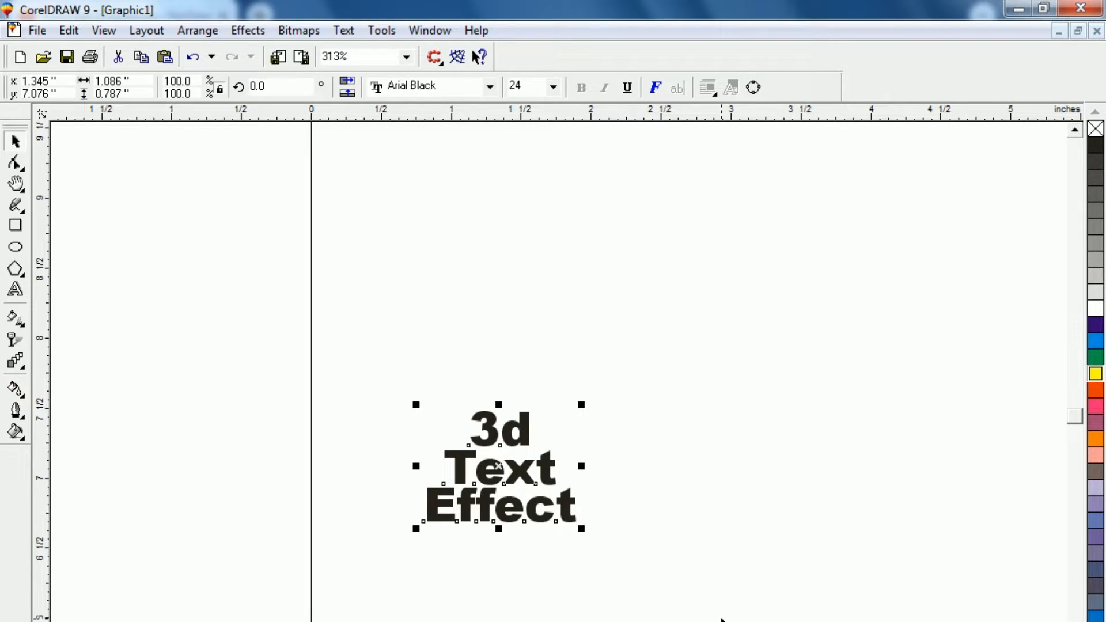
{"action": "key", "text": "shift+F2"}
{"action": "key", "text": "F3"}
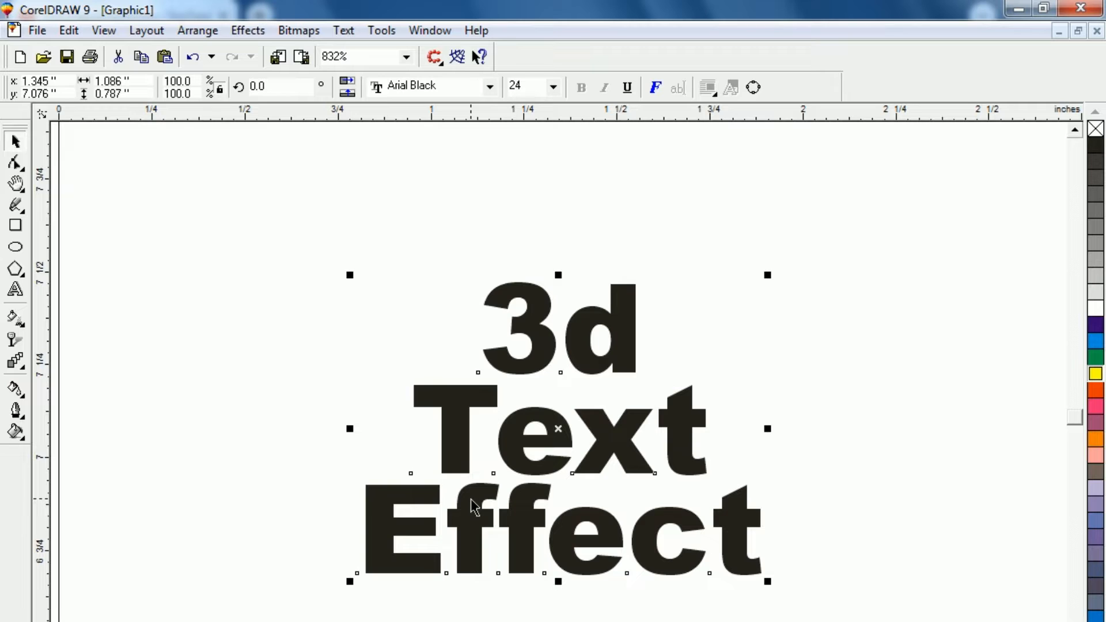
{"action": "key", "text": "ctrl+g"}
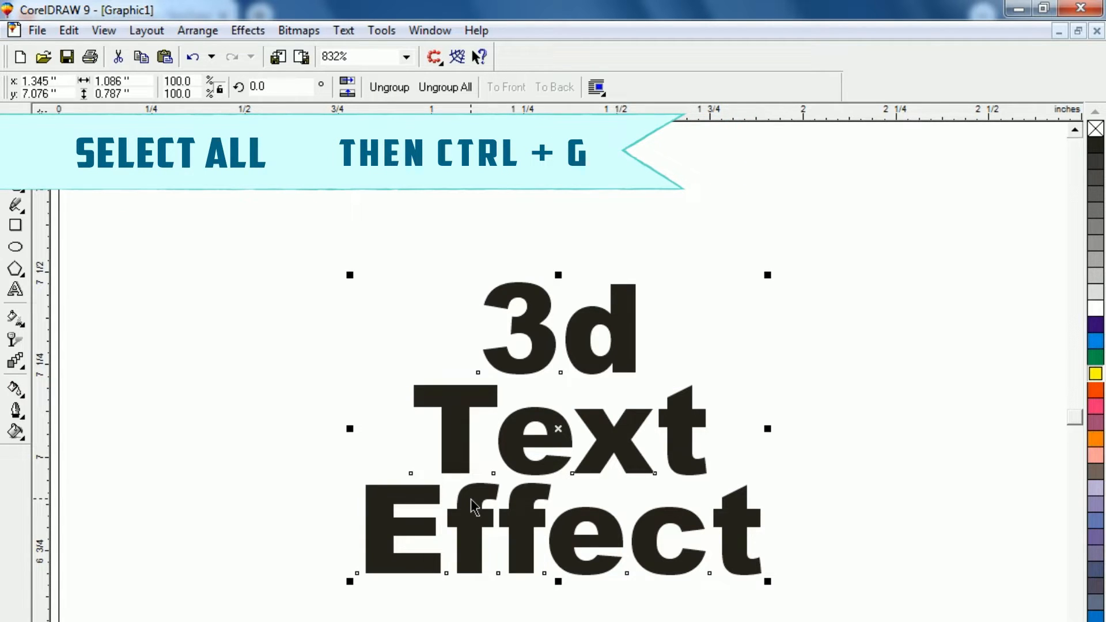
Step: Place a copy of the text group about 0.04 inches left and 0.03 inches above the original, filled light grey
{"action": "left_click", "coordinate": [269, 425]}
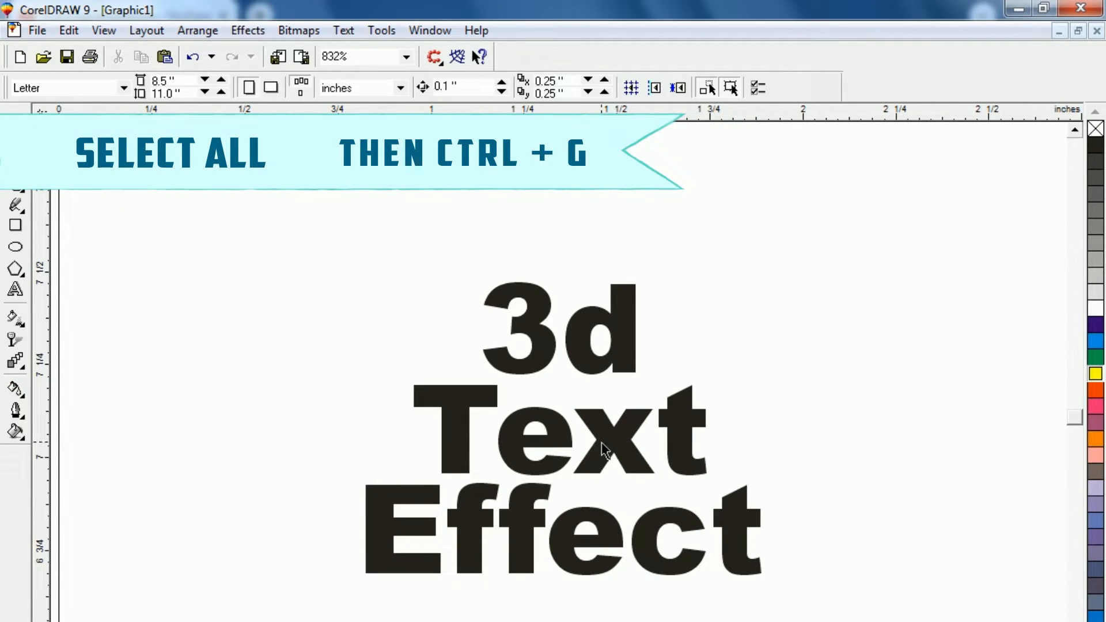
{"action": "left_click_drag", "start_coordinate": [600, 437], "coordinate": [596, 434]}
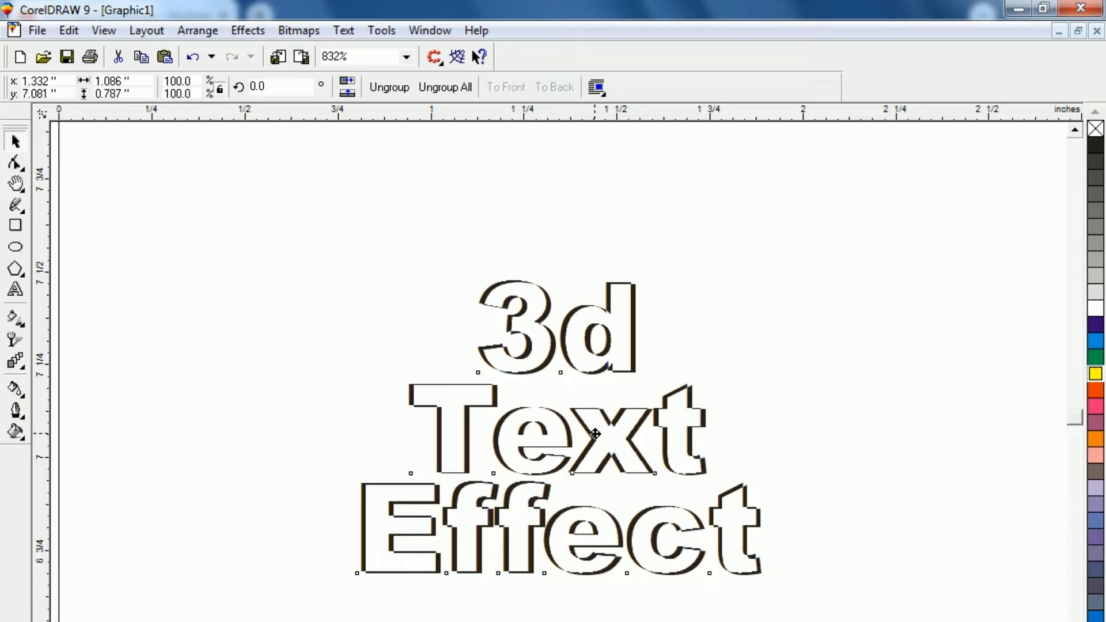
{"action": "left_click_drag", "start_coordinate": [595, 434], "coordinate": [586, 431]}
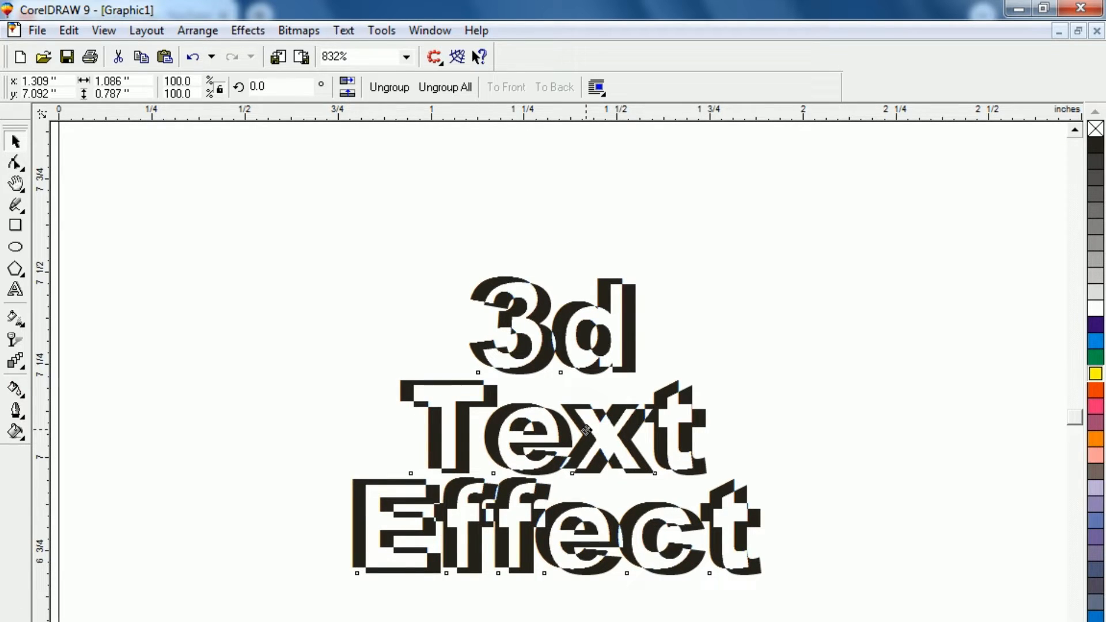
{"action": "left_click_drag", "start_coordinate": [586, 431], "coordinate": [589, 429]}
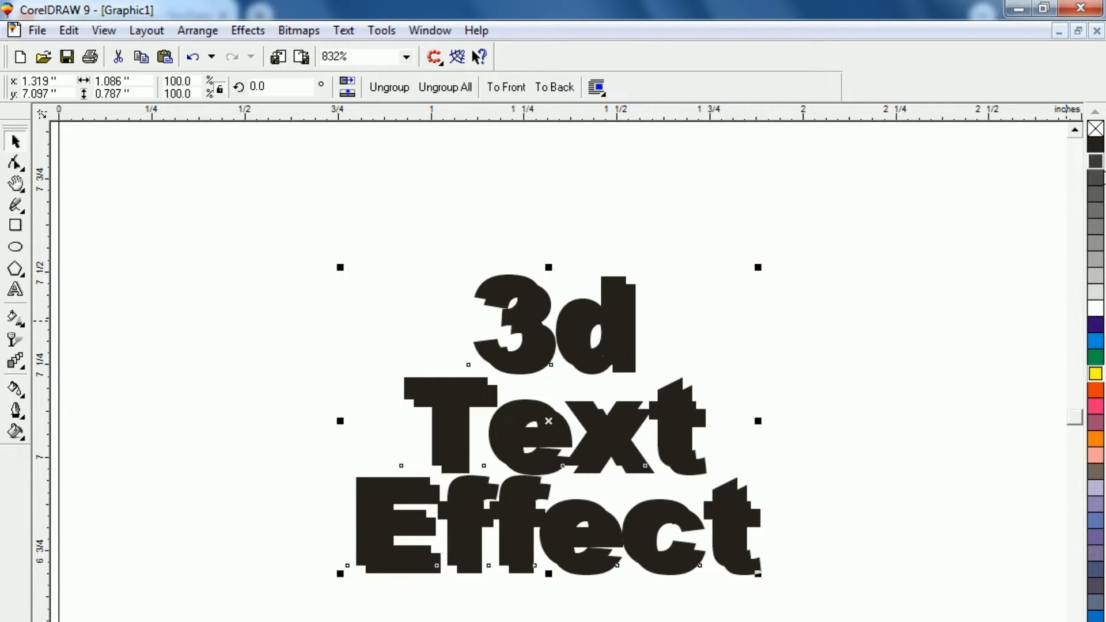
{"action": "left_click", "coordinate": [1096, 298]}
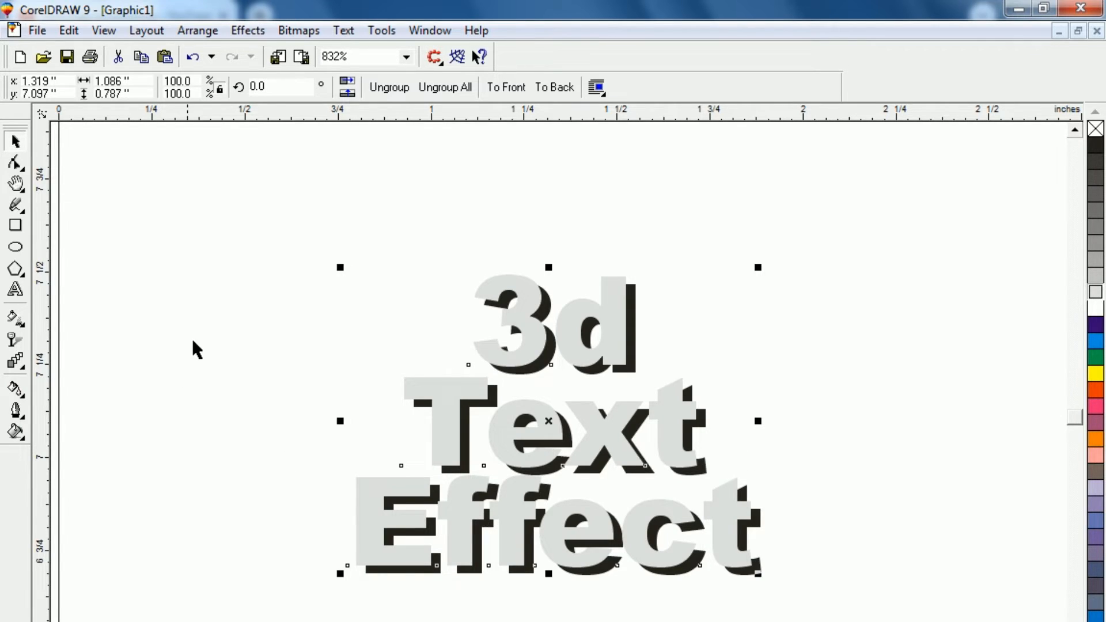
{"action": "left_click", "coordinate": [228, 328]}
{"action": "left_click_drag", "start_coordinate": [524, 457], "coordinate": [518, 456]}
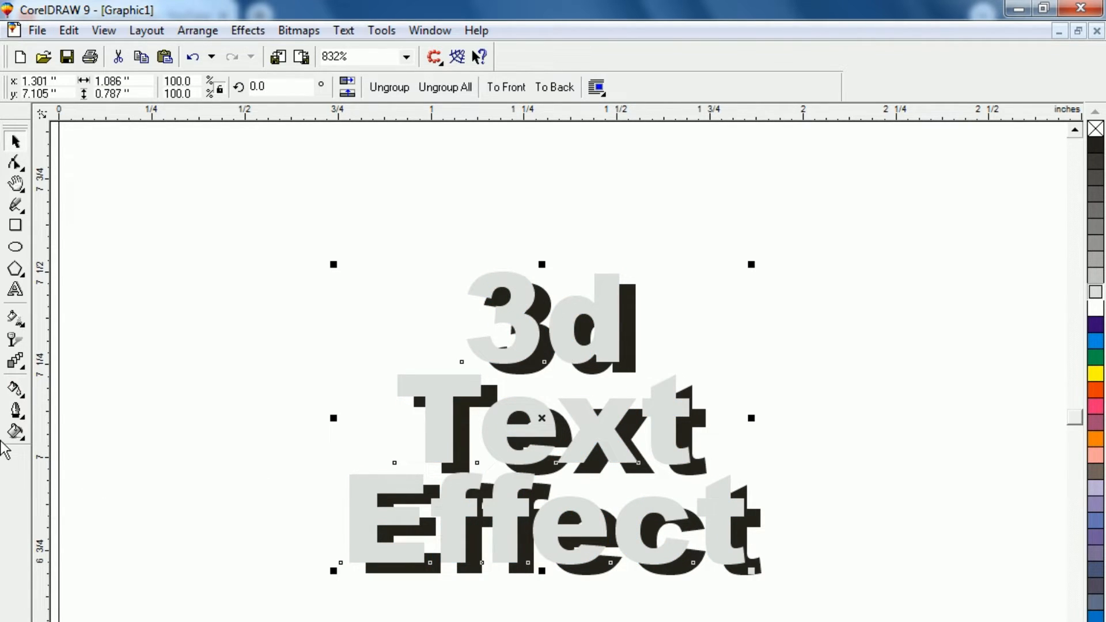
Step: Blend the black text group into the light grey copy with 20 steps
{"action": "left_click", "coordinate": [16, 364]}
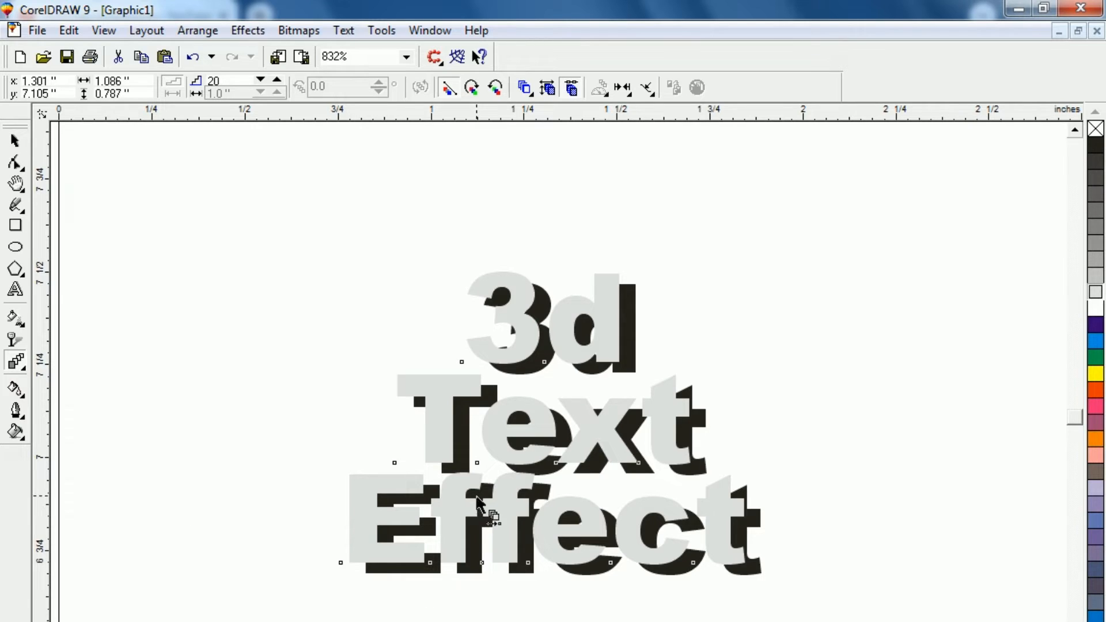
{"action": "left_click", "coordinate": [630, 363]}
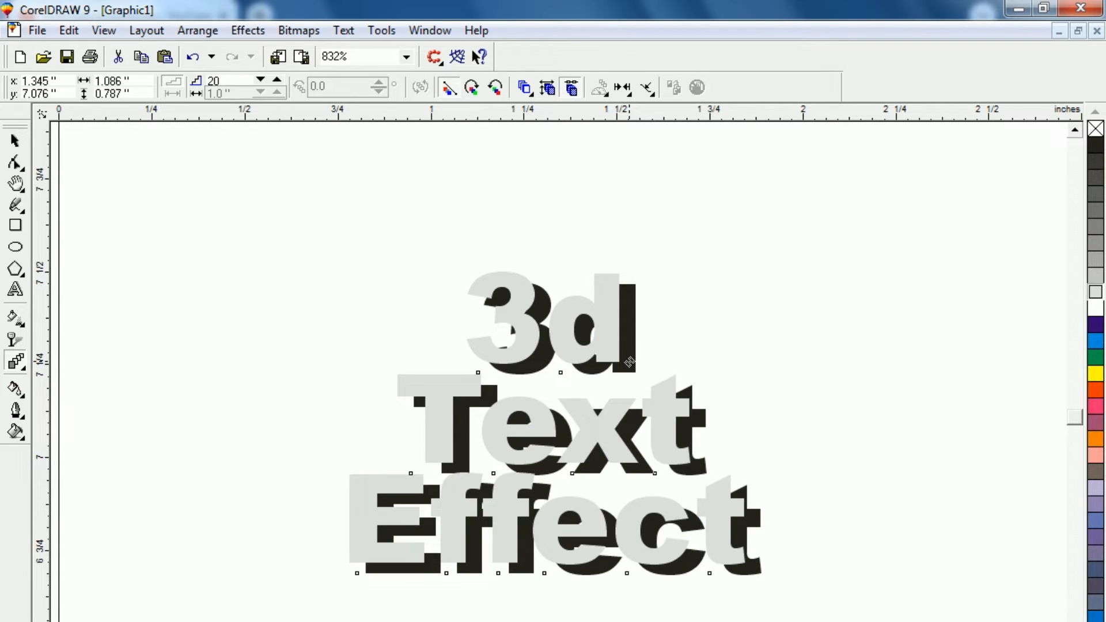
{"action": "left_click_drag", "start_coordinate": [630, 362], "coordinate": [614, 356]}
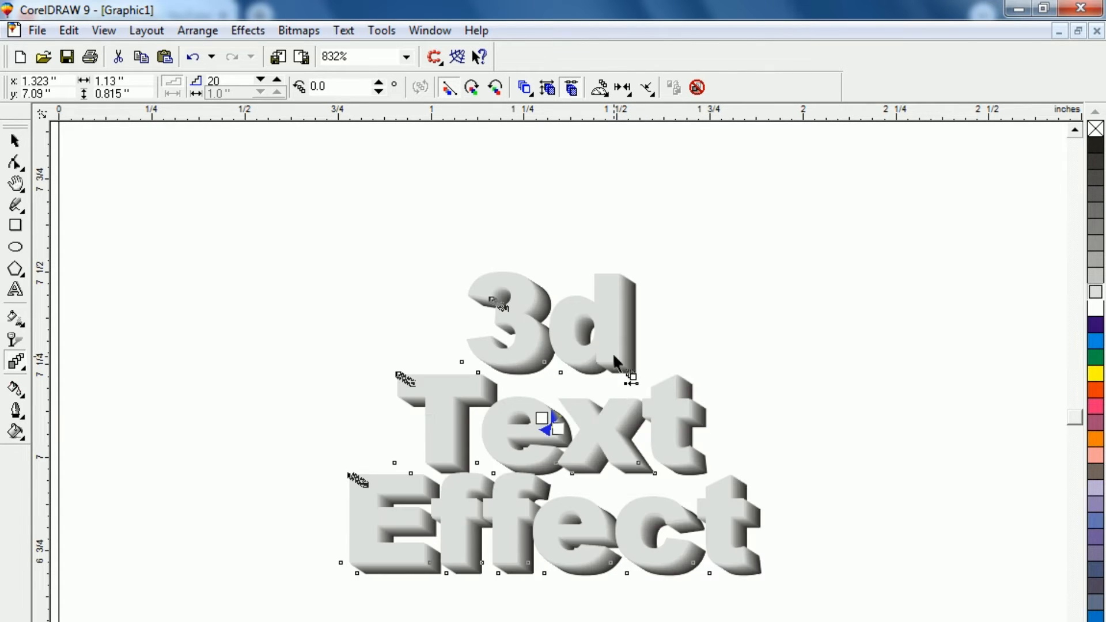
{"action": "left_click", "coordinate": [15, 141]}
{"action": "left_click", "coordinate": [254, 573]}
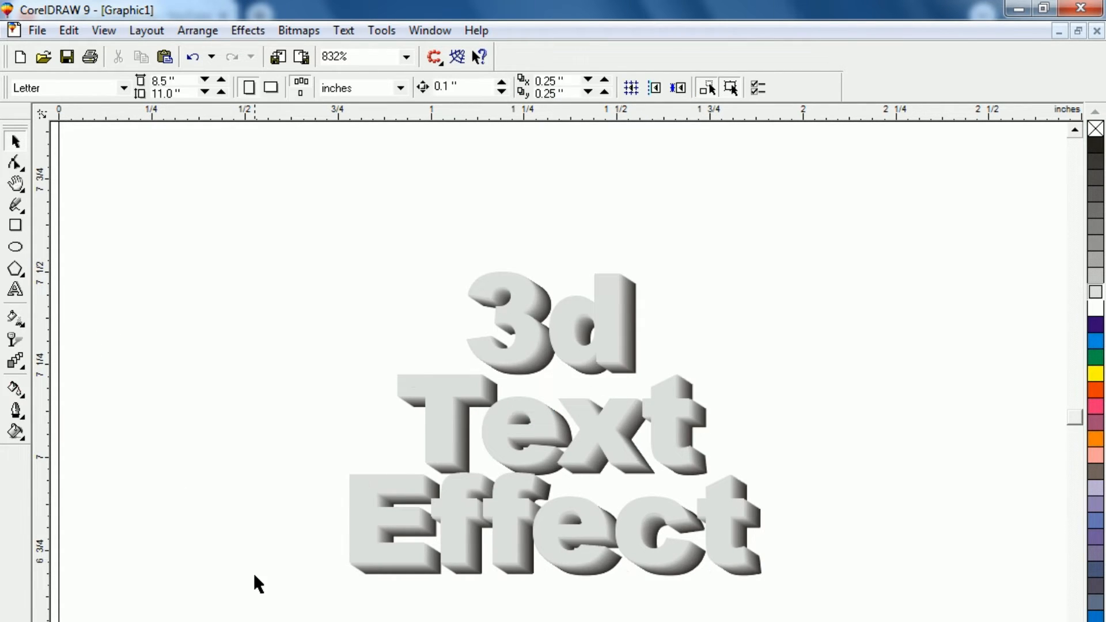
Step: Fill the front text of the blend with blue, give it a white outline, and deselect it
{"action": "left_click", "coordinate": [435, 393]}
{"action": "left_click", "coordinate": [247, 381]}
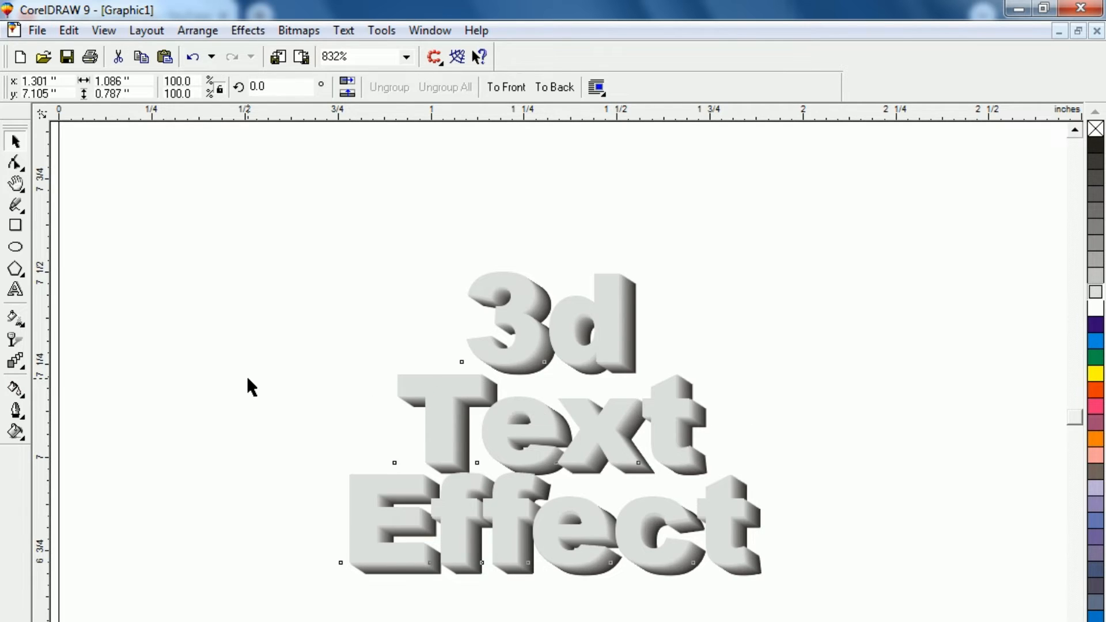
{"action": "left_click", "coordinate": [441, 440]}
{"action": "left_click", "coordinate": [1098, 346]}
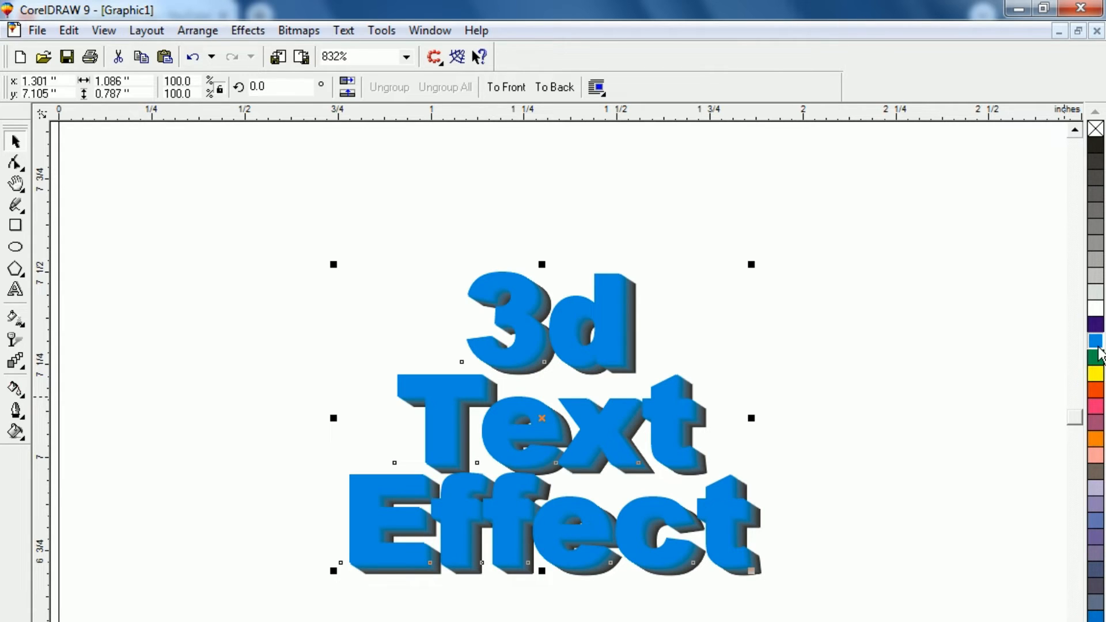
{"action": "right_click", "coordinate": [1097, 378]}
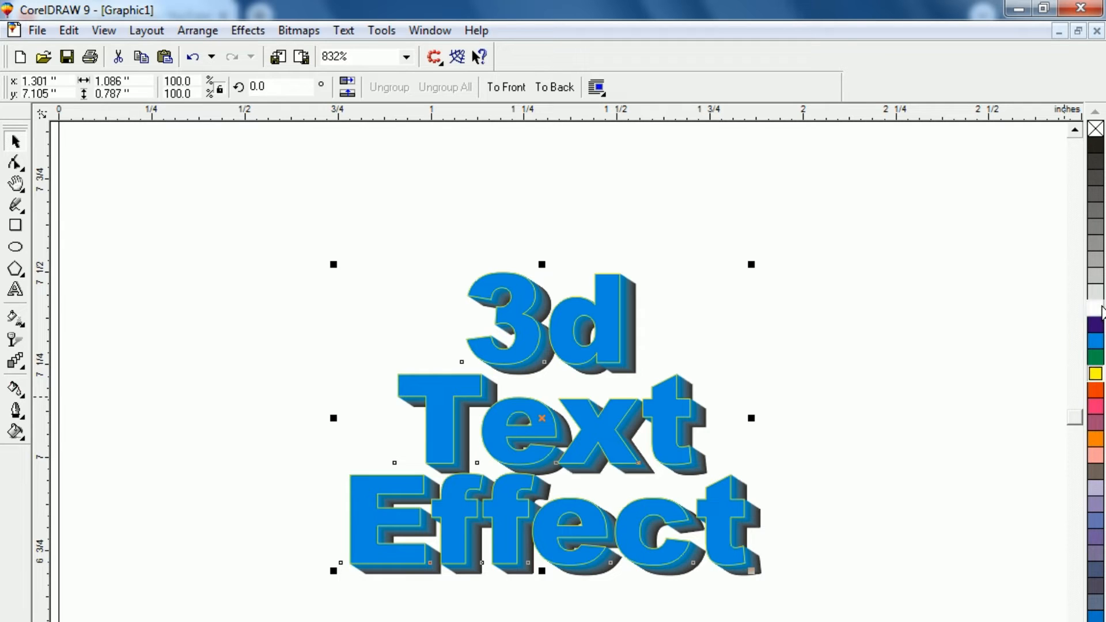
{"action": "right_click", "coordinate": [1096, 308]}
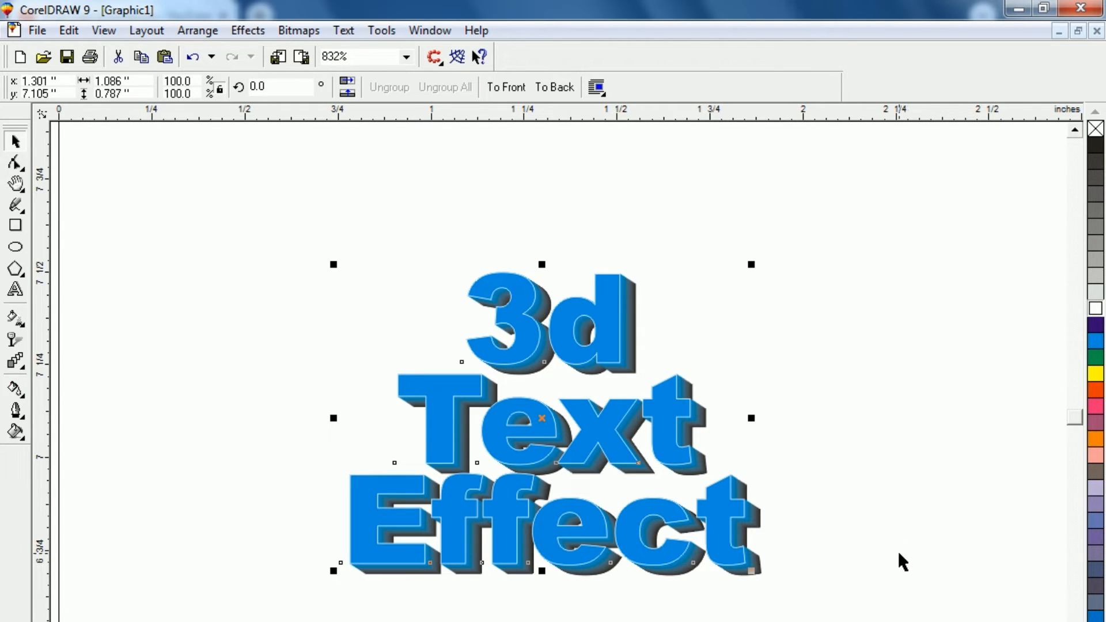
{"action": "key", "text": "shift+F2"}
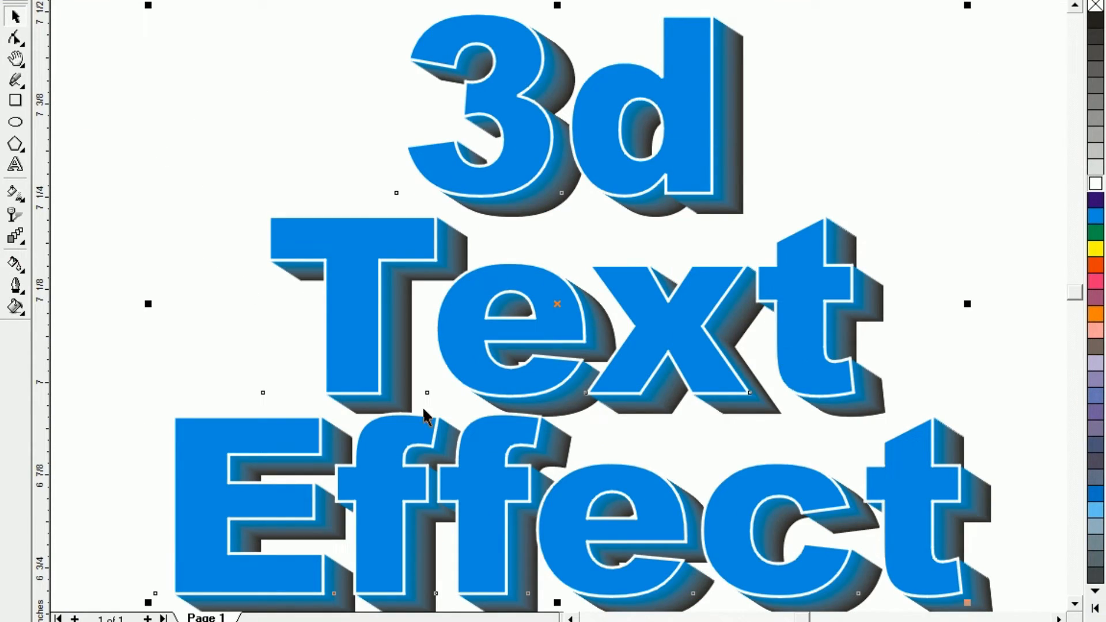
{"action": "key", "text": "F4"}
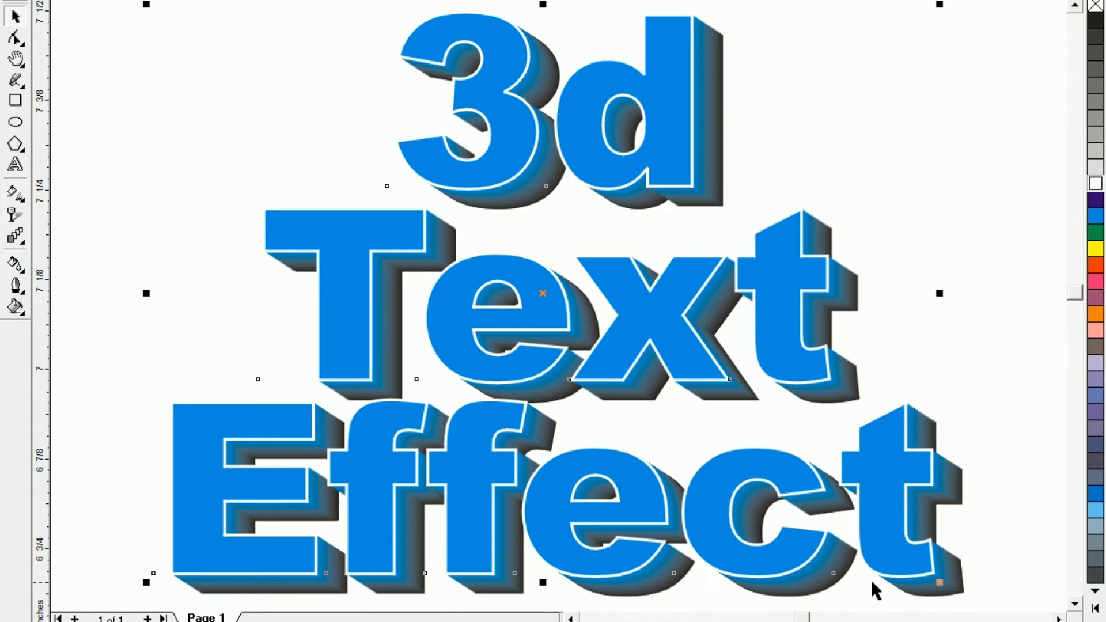
{"action": "left_click", "coordinate": [138, 121]}
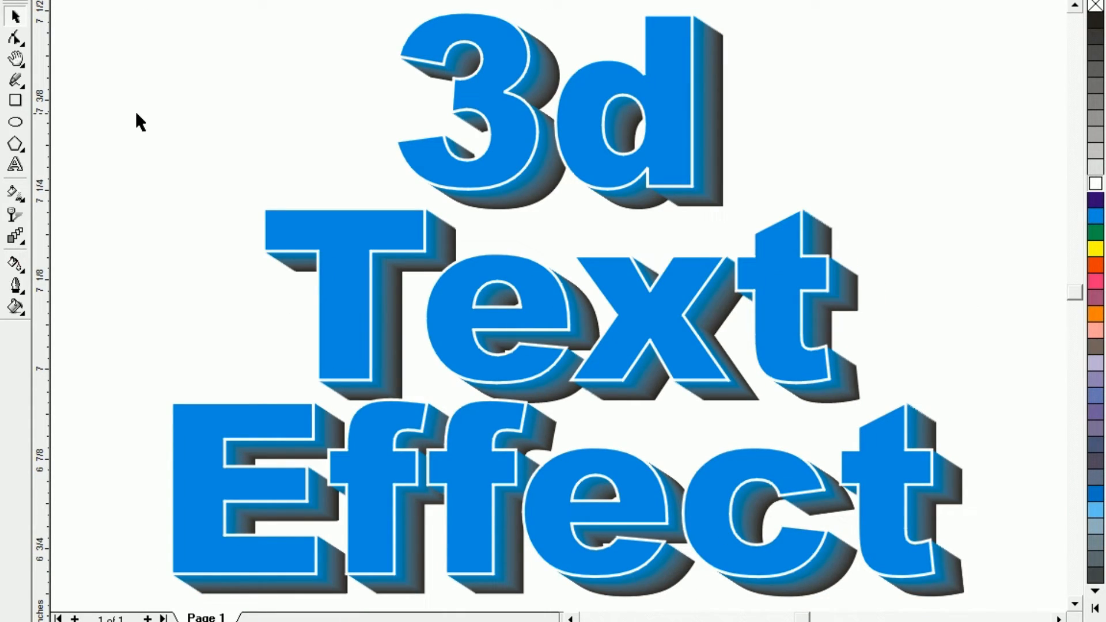